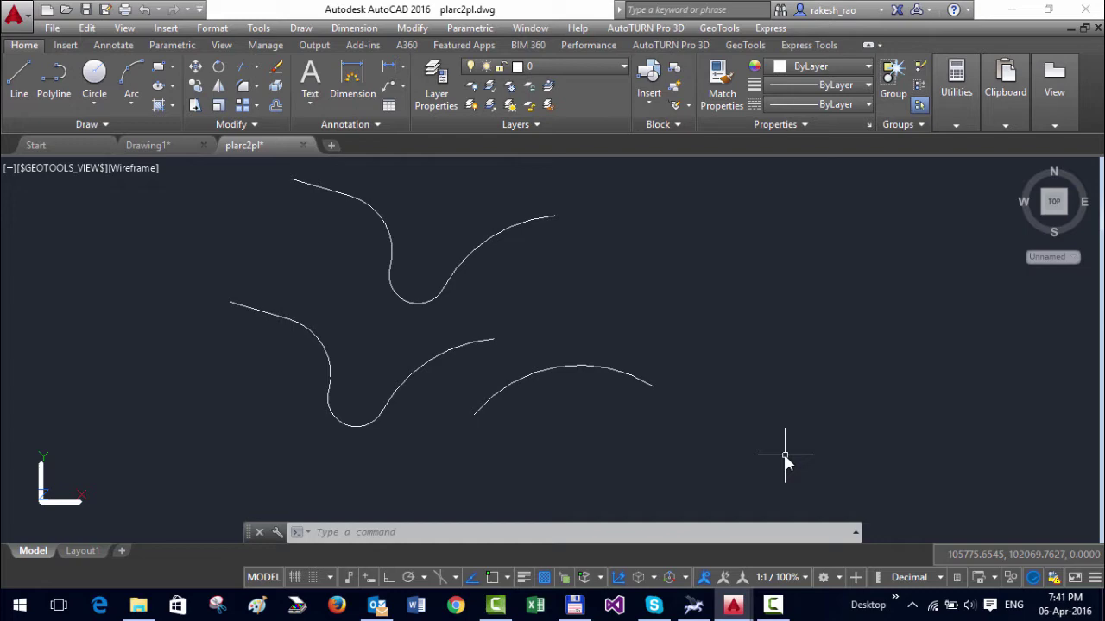
- Preview the arc-conversion dialog, cancel it, and select all three curves to inspect their vertices
left_click(731, 31)
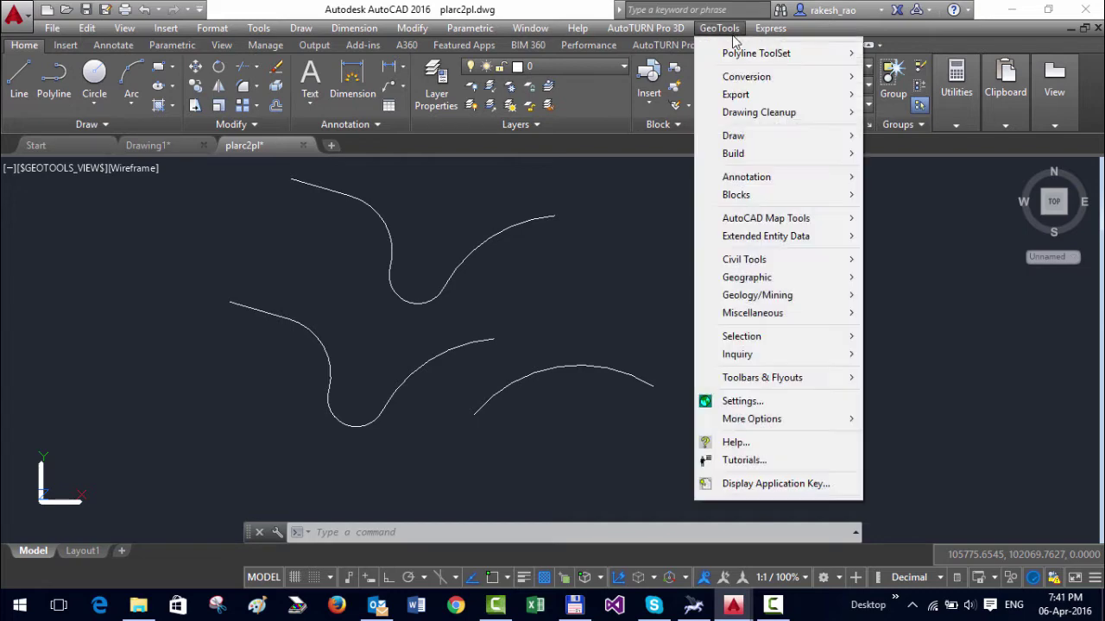
mouse_move(744, 78)
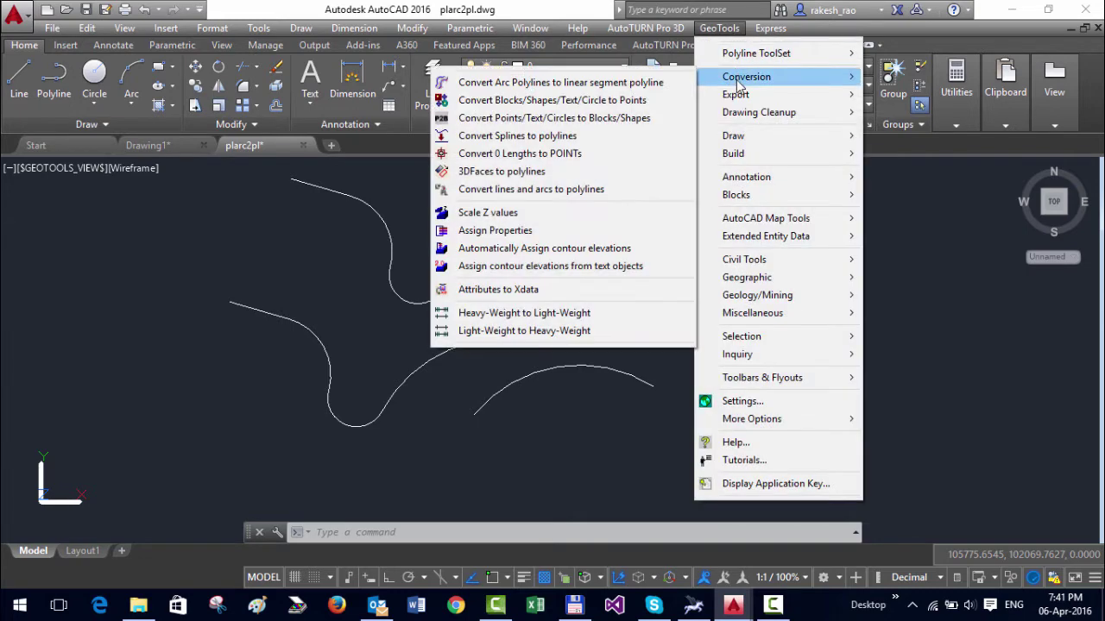
left_click(607, 85)
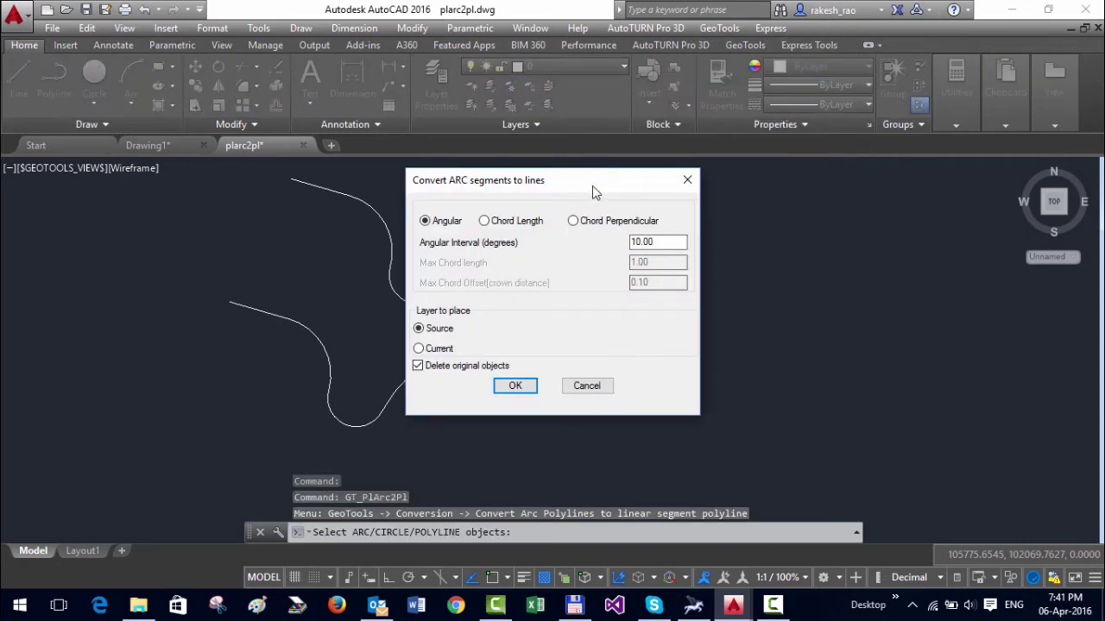
left_click_drag(592, 185, 785, 169)
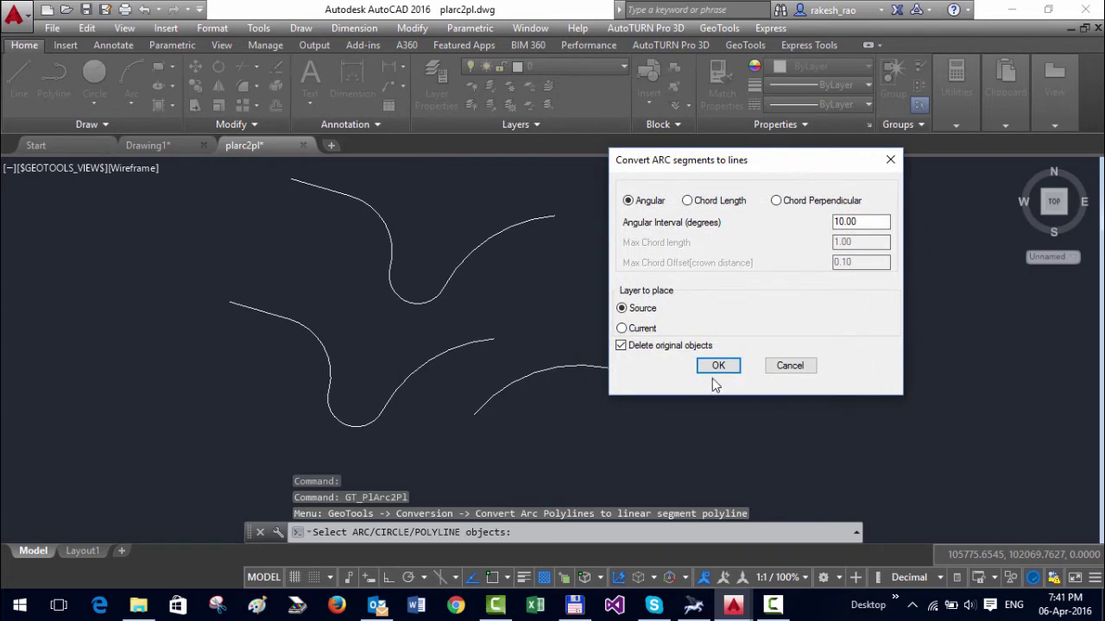
left_click(790, 365)
left_click(400, 299)
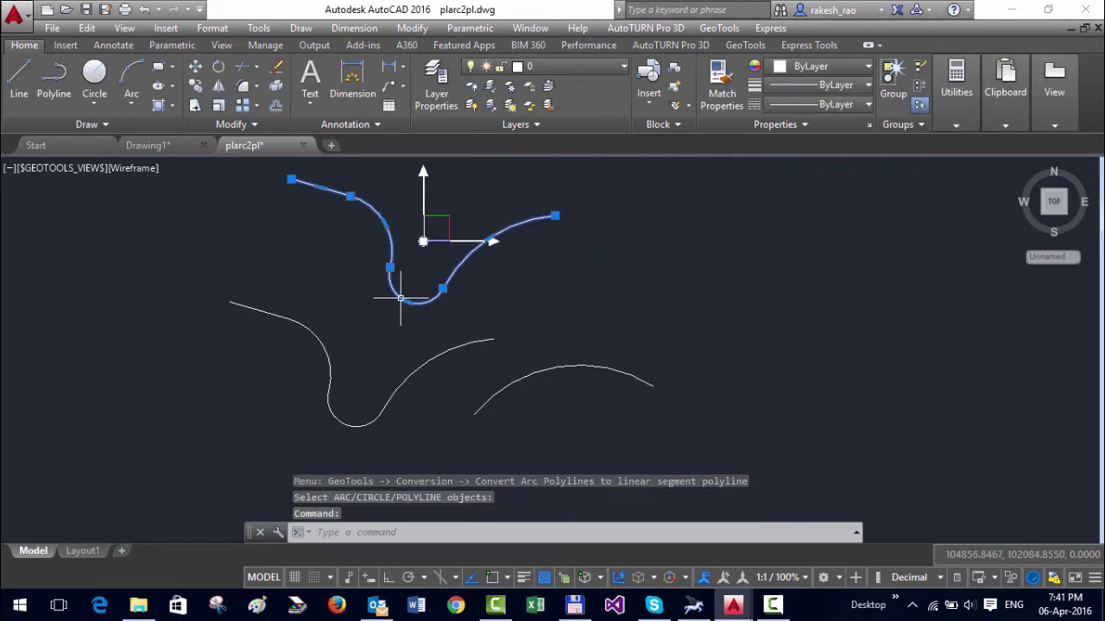
left_click(399, 380)
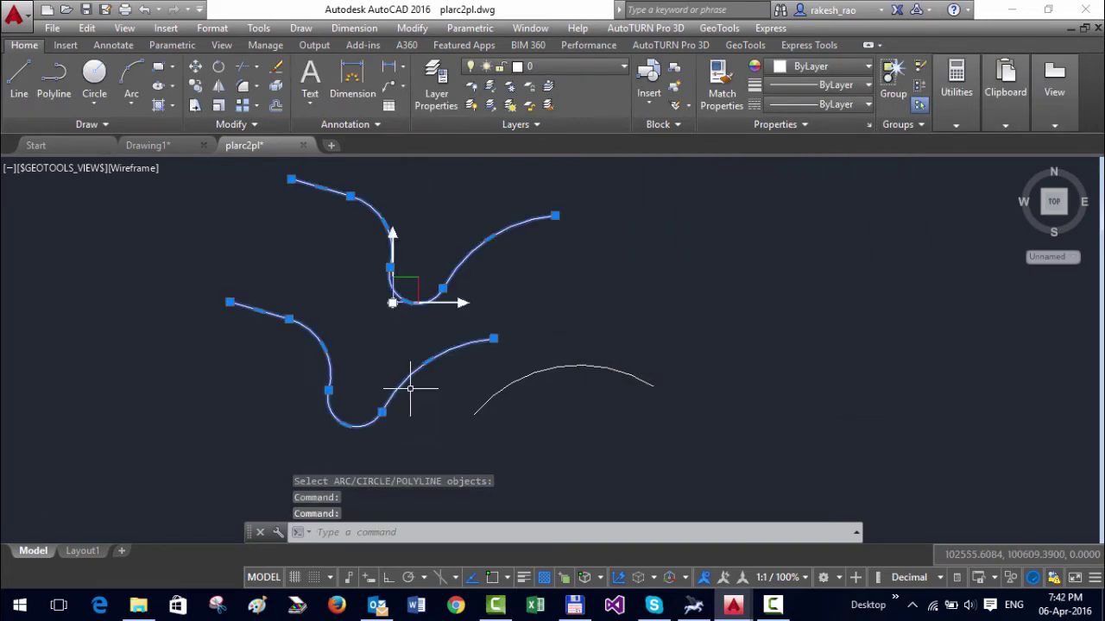
left_click(491, 395)
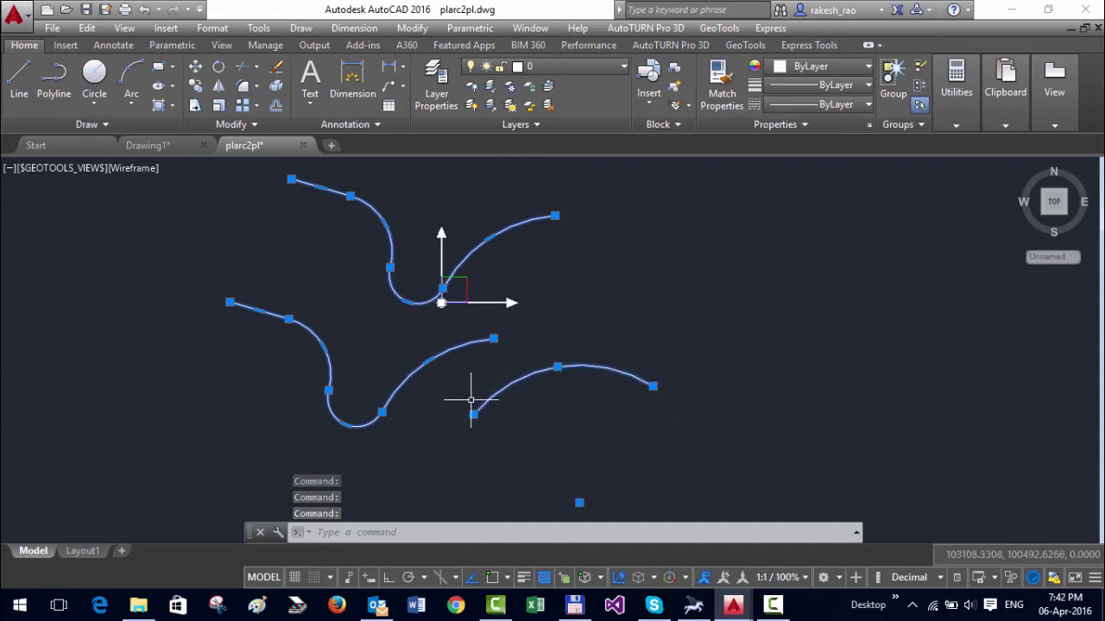
- Set the arc conversion to a 10.00 angular interval with Delete original objects enabled
left_click(718, 29)
mouse_move(777, 76)
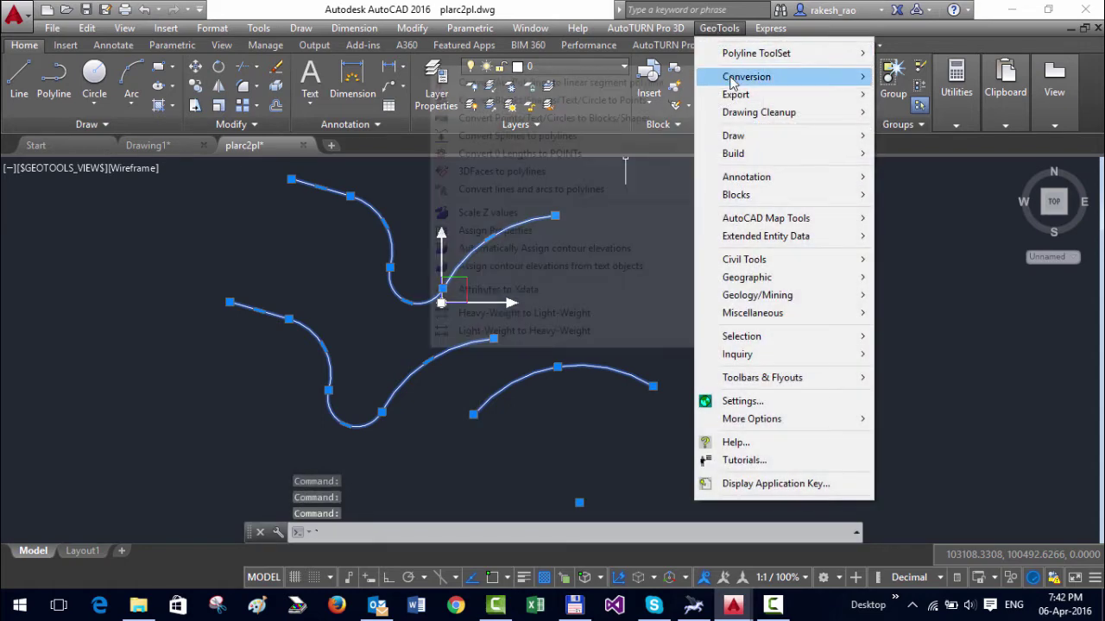
left_click(583, 88)
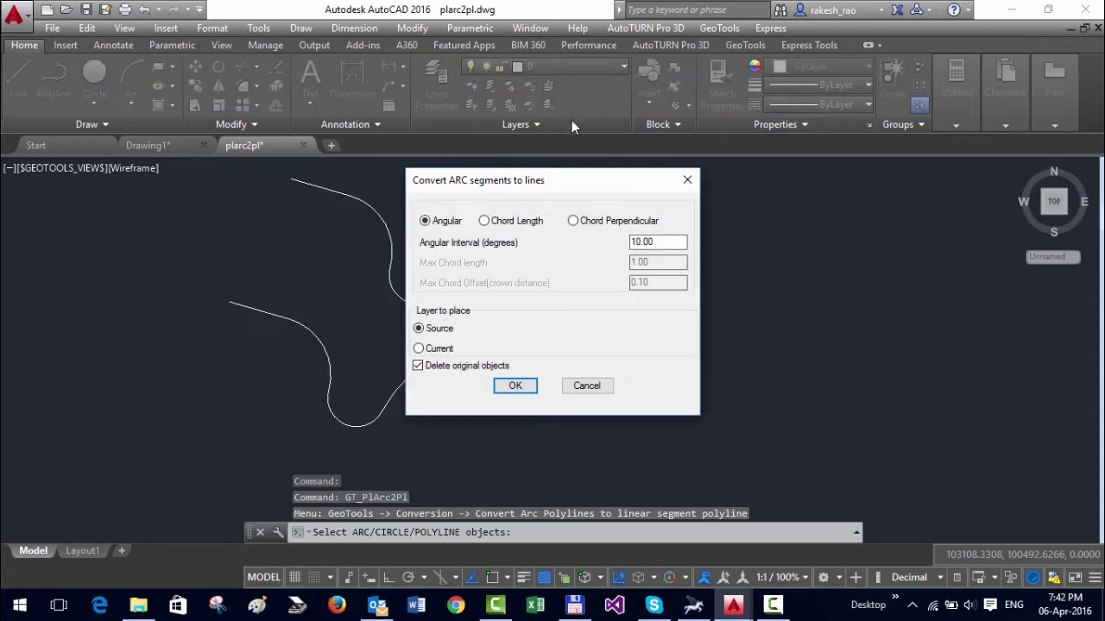
left_click_drag(681, 183, 743, 183)
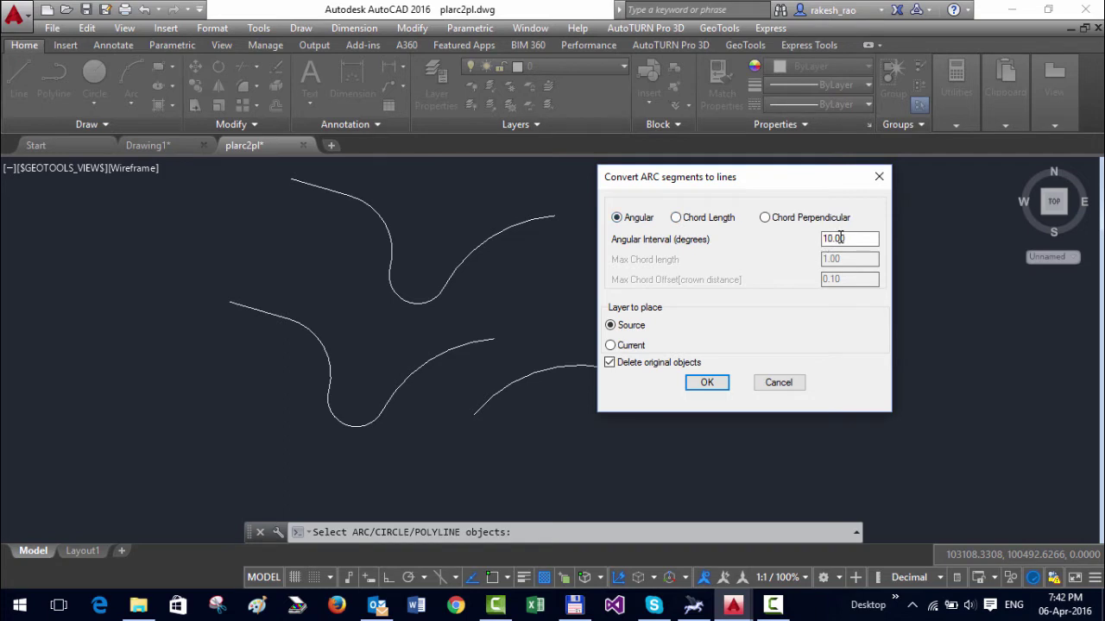
double_click(811, 245)
left_click(609, 364)
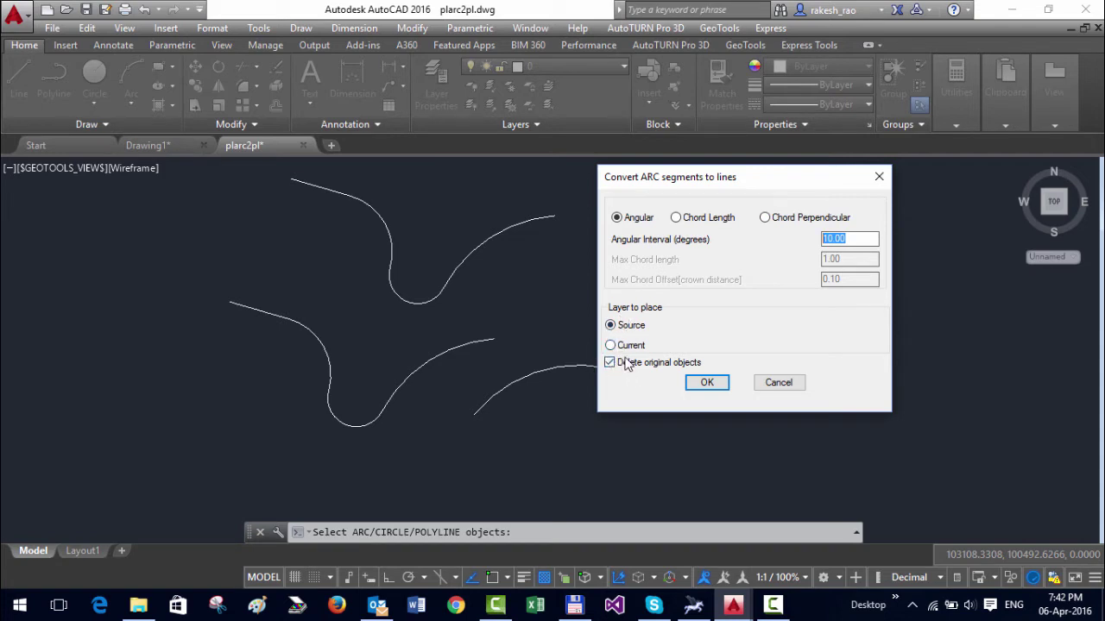
left_click(706, 384)
- Convert only the windowed top curve, then select the result to check its vertices
left_click_drag(561, 155, 681, 119)
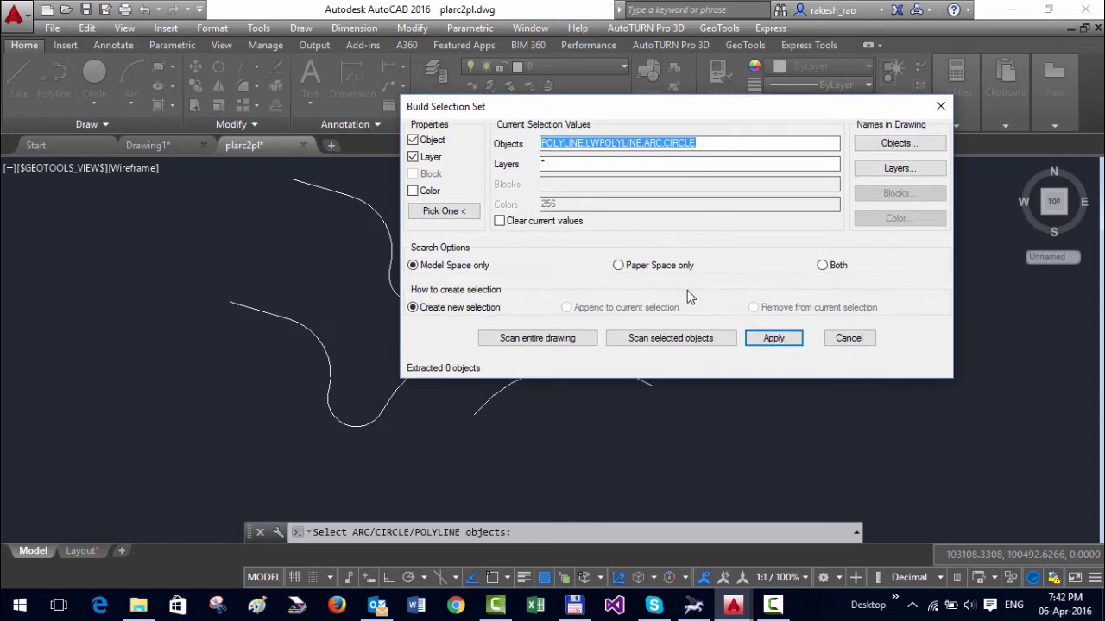
left_click(671, 338)
left_click(453, 255)
left_click(413, 311)
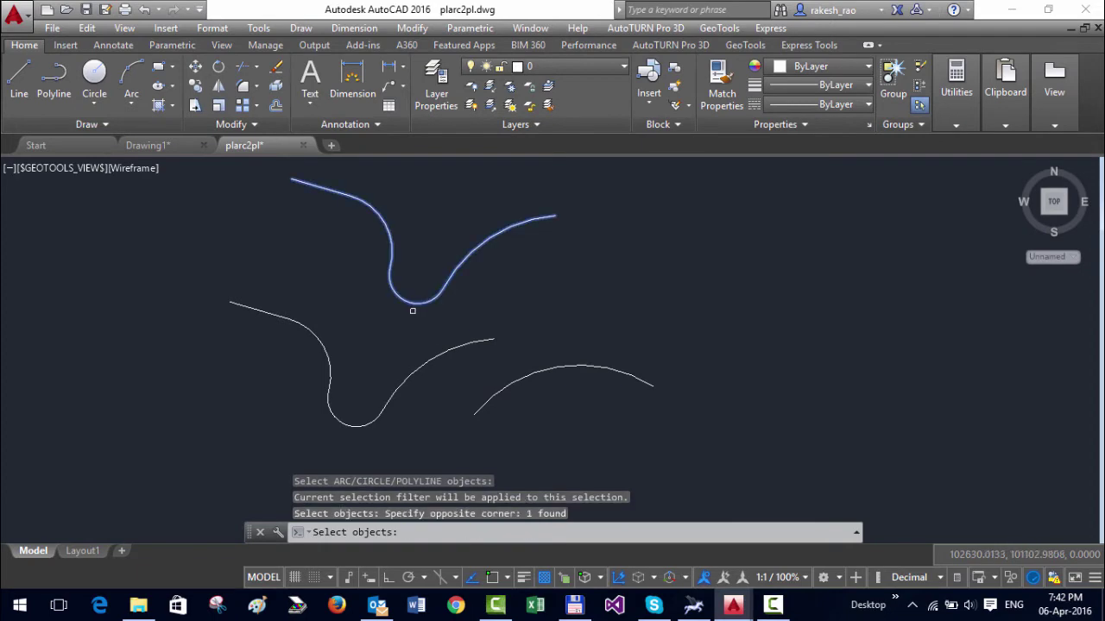
key("Return")
left_click(649, 394)
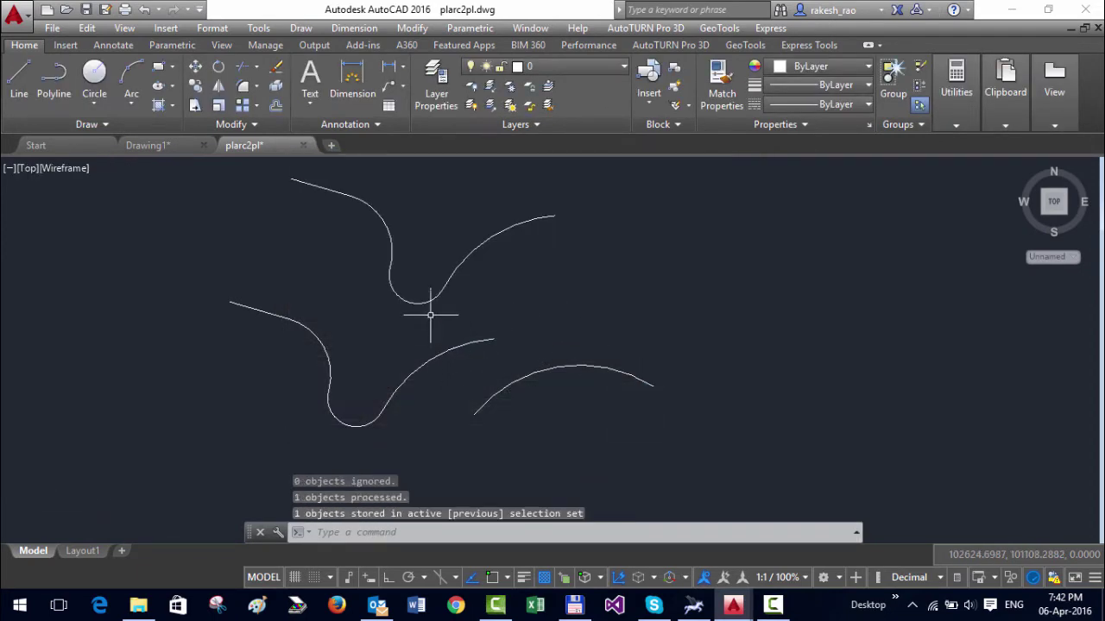
left_click(429, 300)
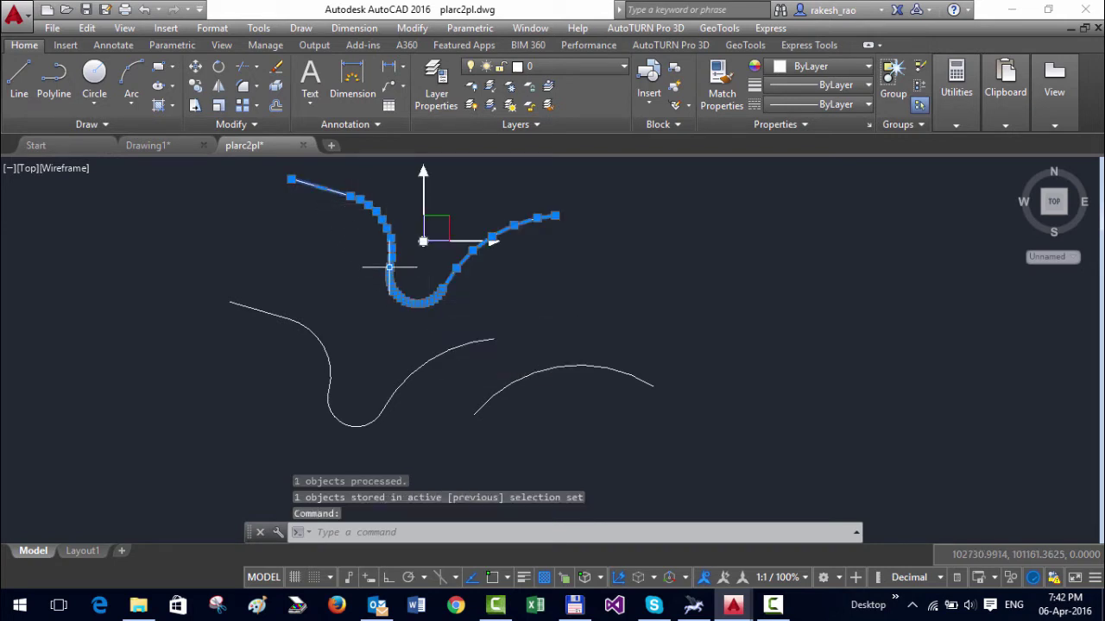
- Move the converted top curve to the right, clear of the other curves
key("Escape")
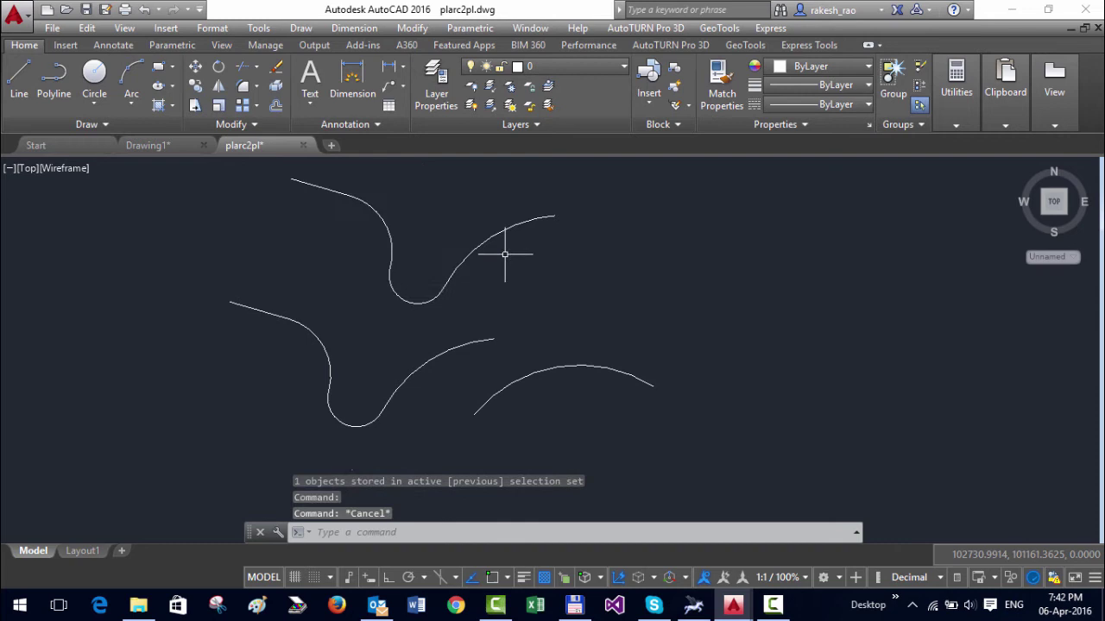
key("Escape")
key("Escape")
type("m")
key("Return")
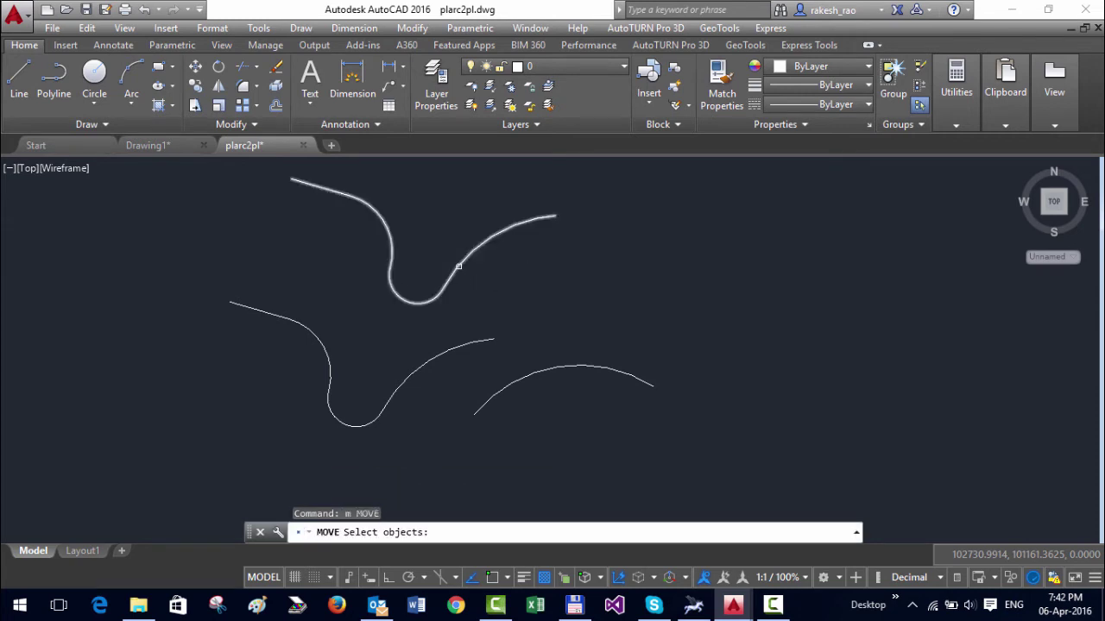
left_click(463, 271)
key("Return")
left_click(463, 271)
left_click(597, 284)
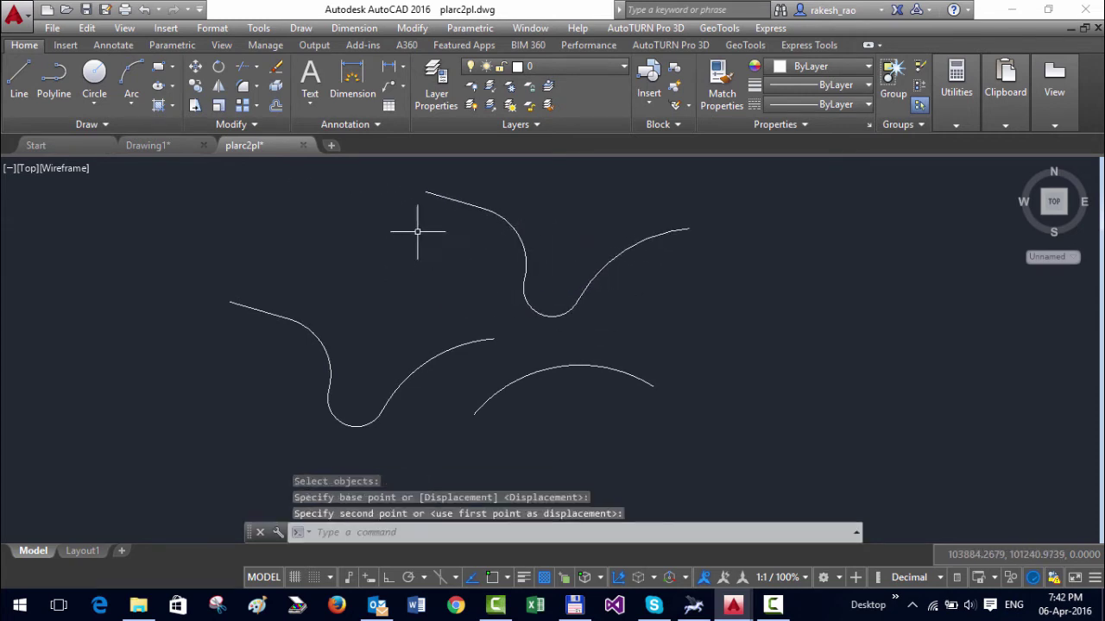
- Select the moved curve and zoom in to inspect its straight-segment vertices
left_click(553, 310)
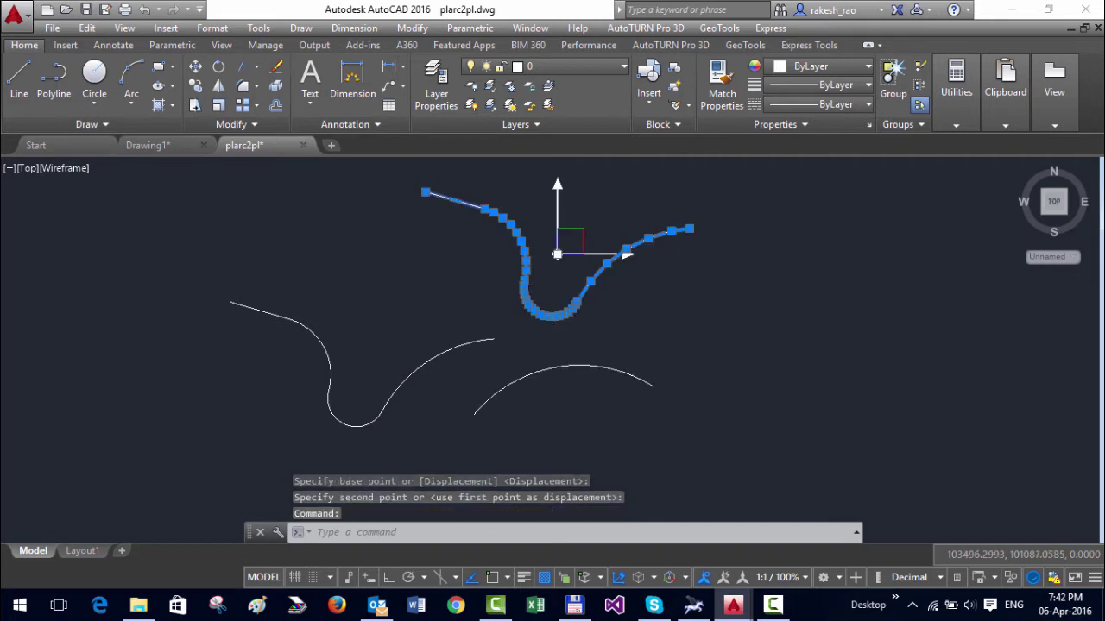
scroll(531, 281, "up", 3)
scroll(523, 276, "up", 3)
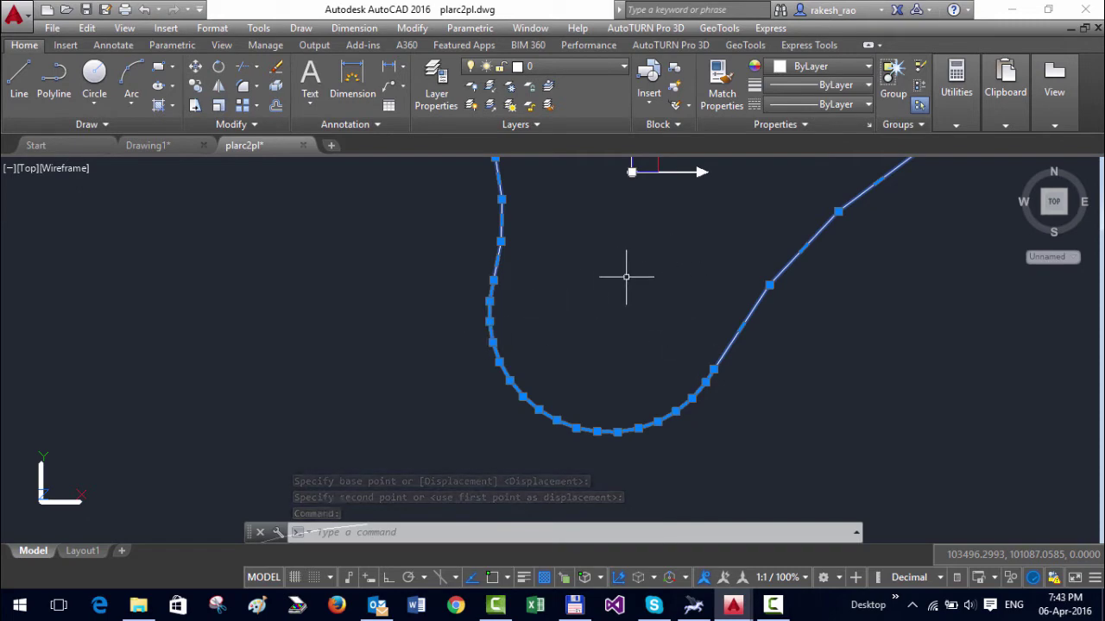
scroll(617, 293, "down", 5)
key("Escape")
key("Escape")
key("Escape")
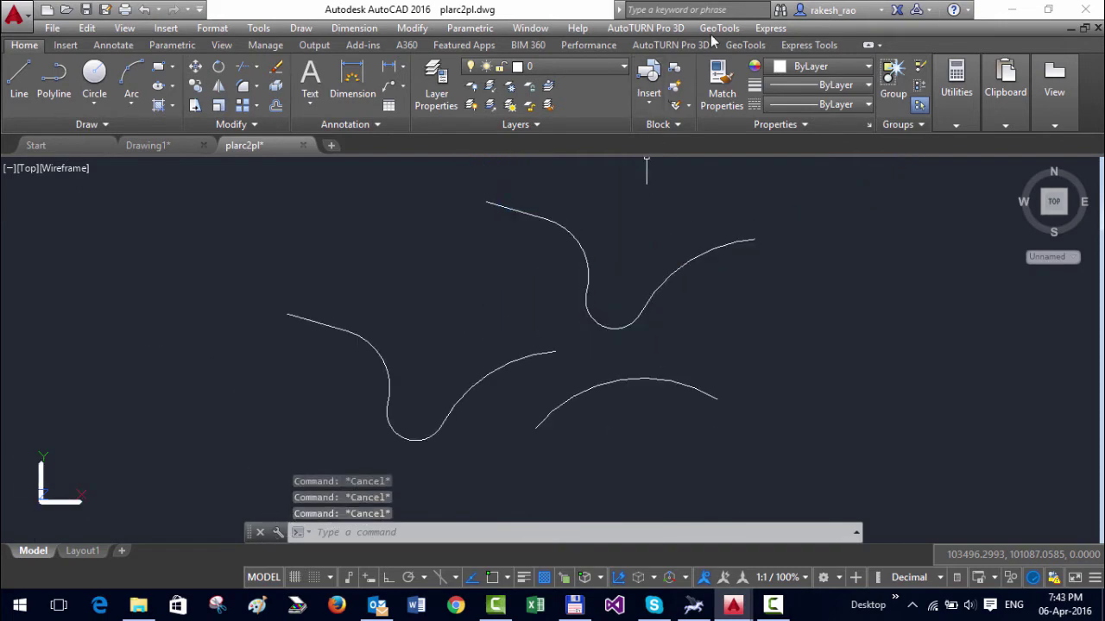
- Set the conversion to a 100 maximum chord length, keeping the original objects
left_click(719, 28)
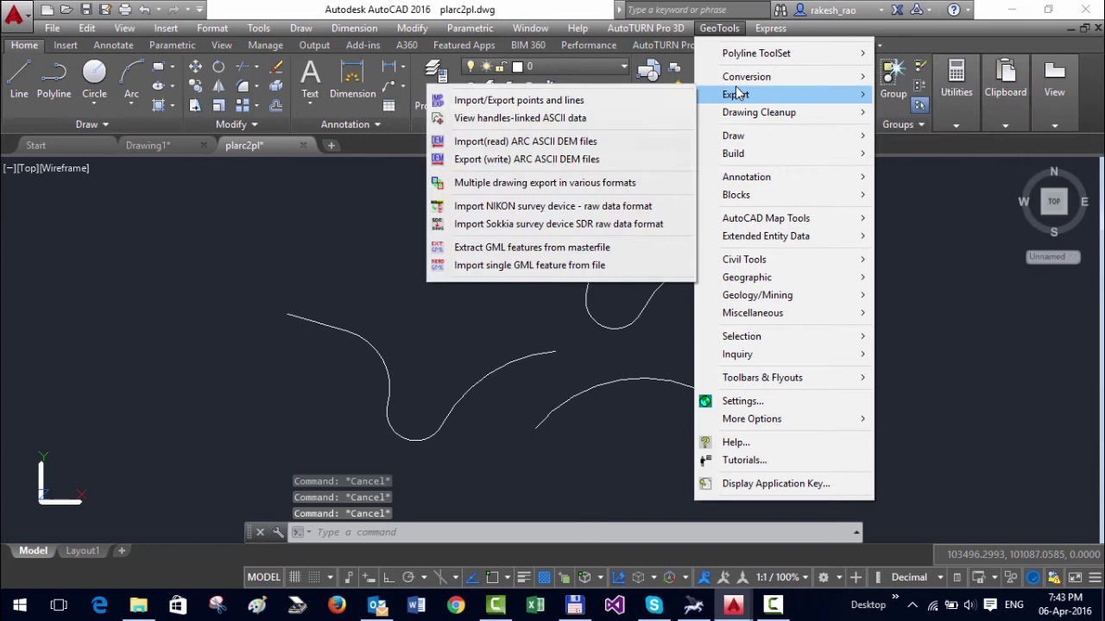
mouse_move(743, 77)
left_click(597, 84)
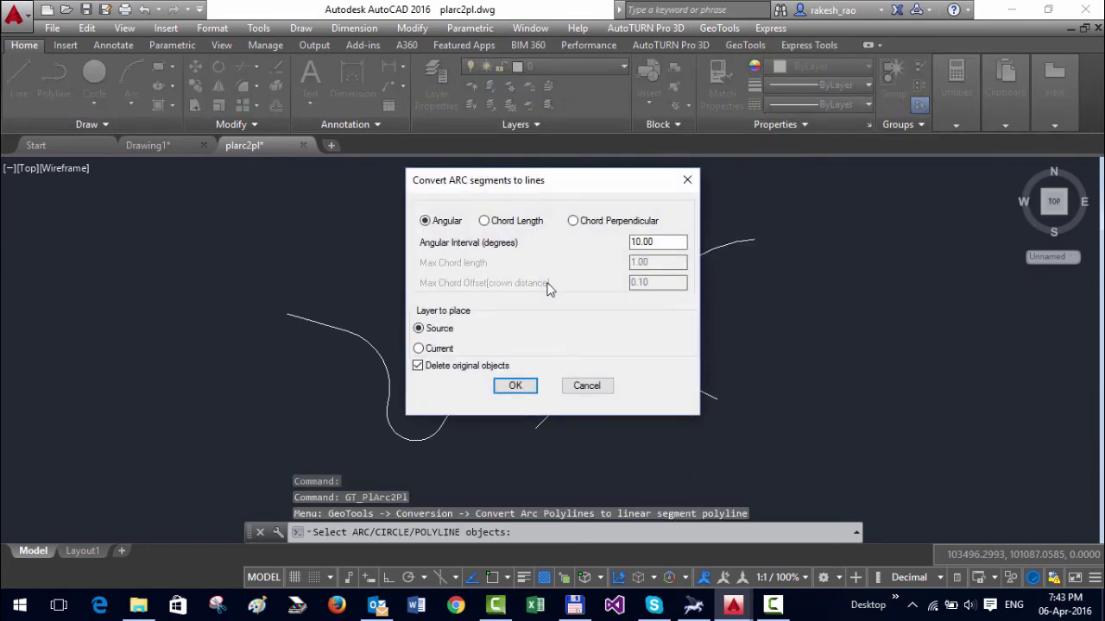
left_click(485, 221)
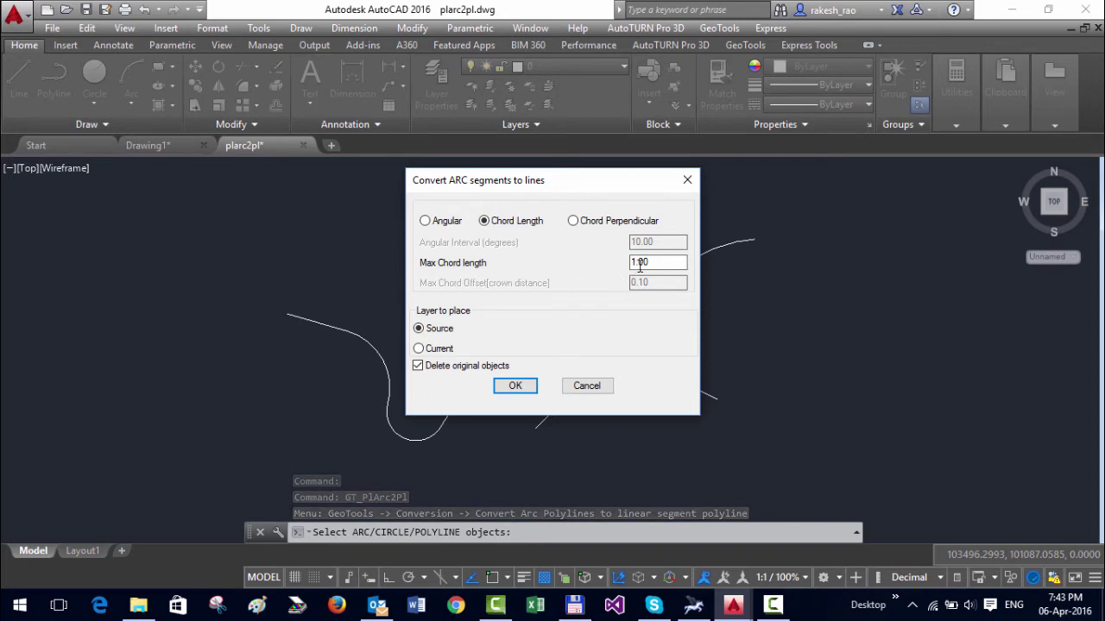
left_click_drag(662, 262, 569, 261)
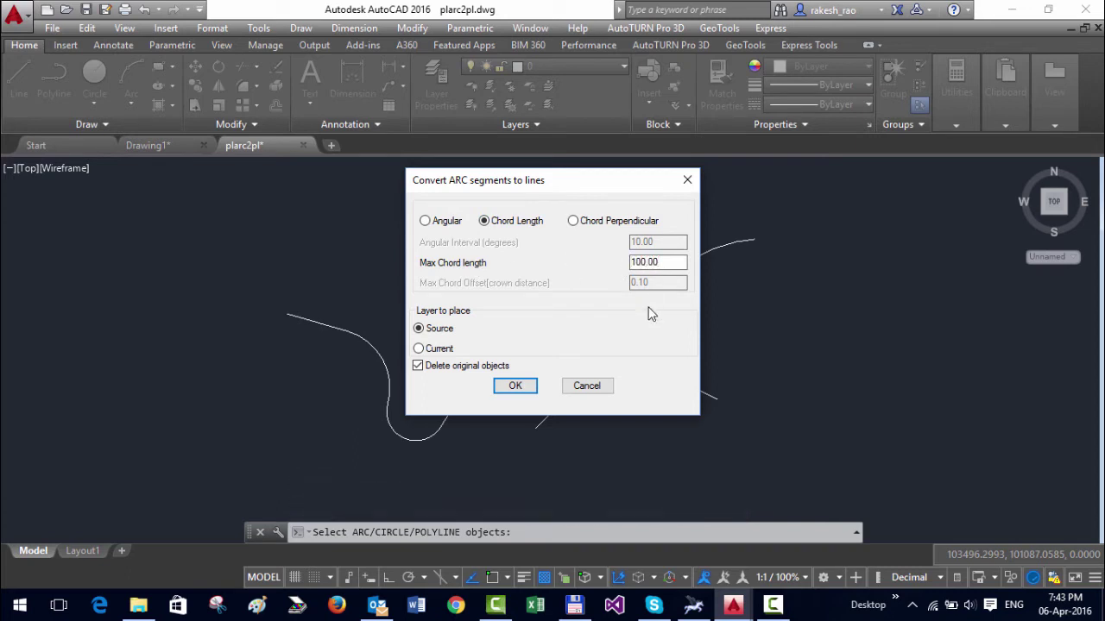
left_click(422, 368)
left_click(509, 386)
- Apply the chord-length conversion to the lower-left S-curve
left_click(513, 401)
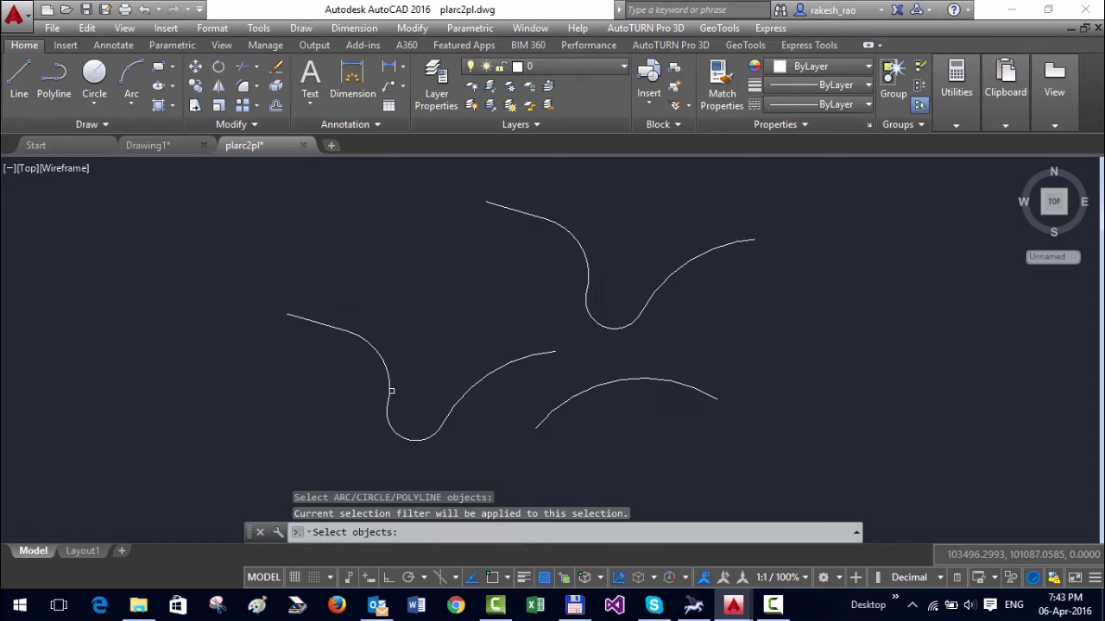
left_click(390, 392)
key("Return")
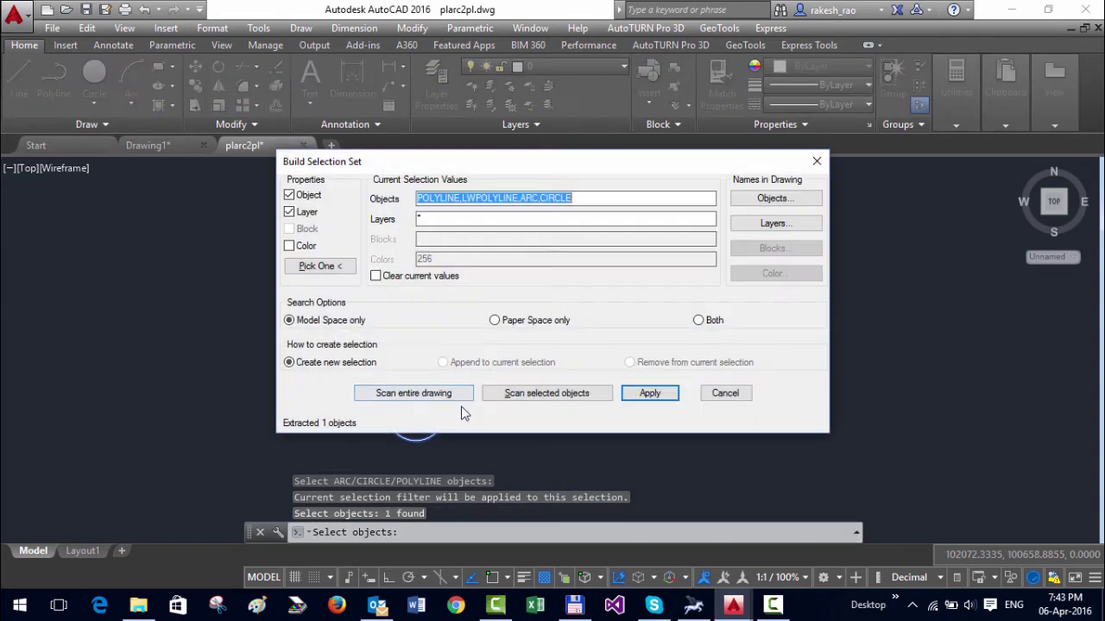
left_click(643, 393)
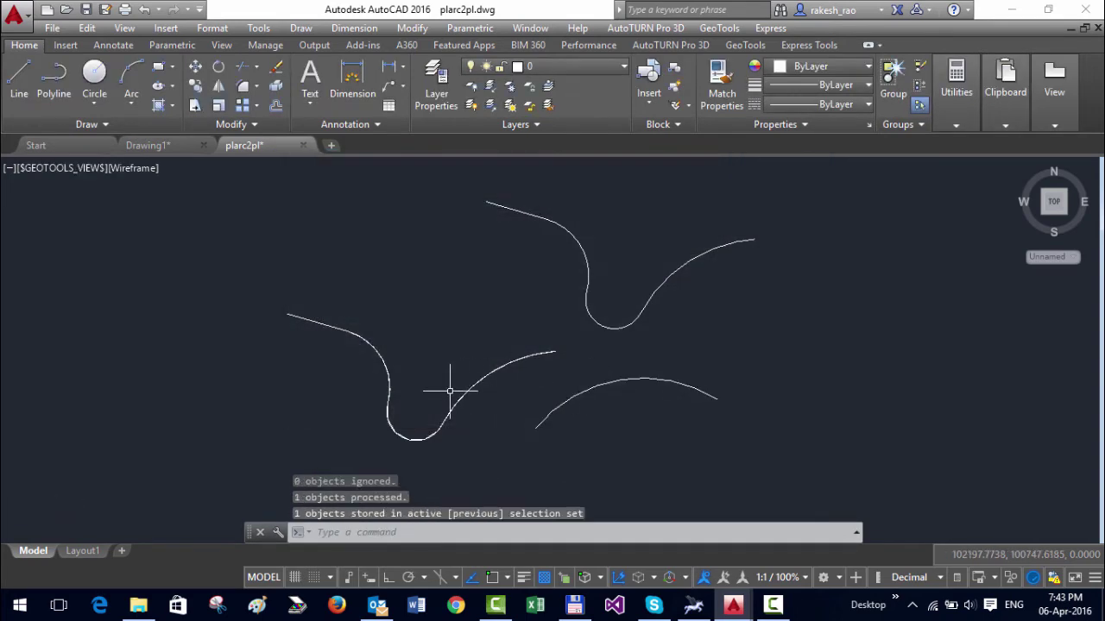
type("m")
key("Return")
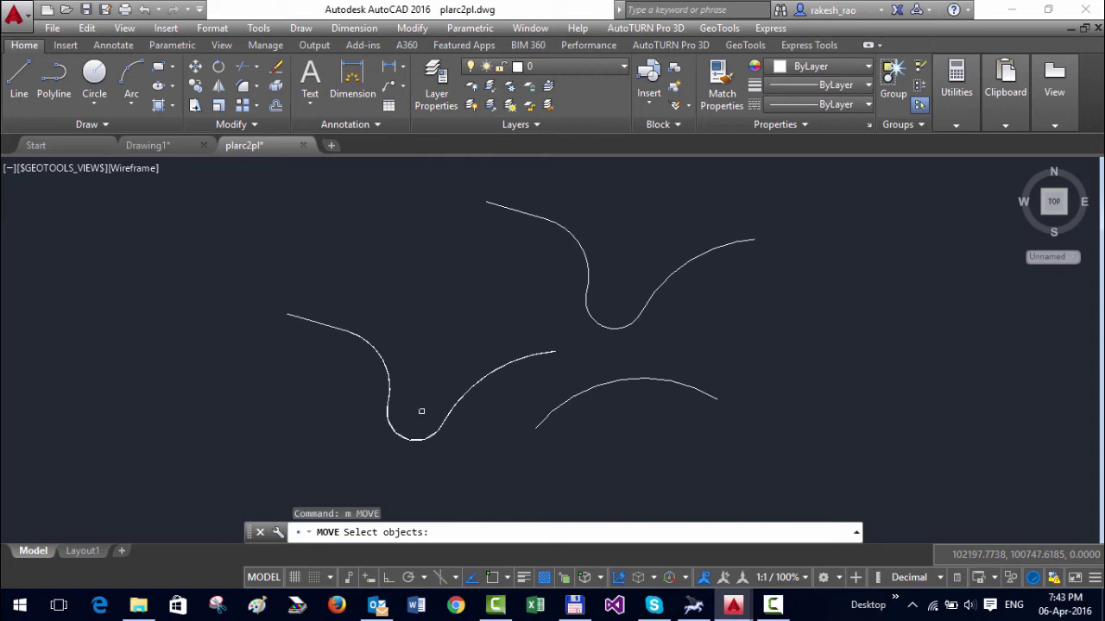
- Move the previously converted polyline up, offset from its smooth original
type("p")
key("Return")
key("Return")
left_click(426, 397)
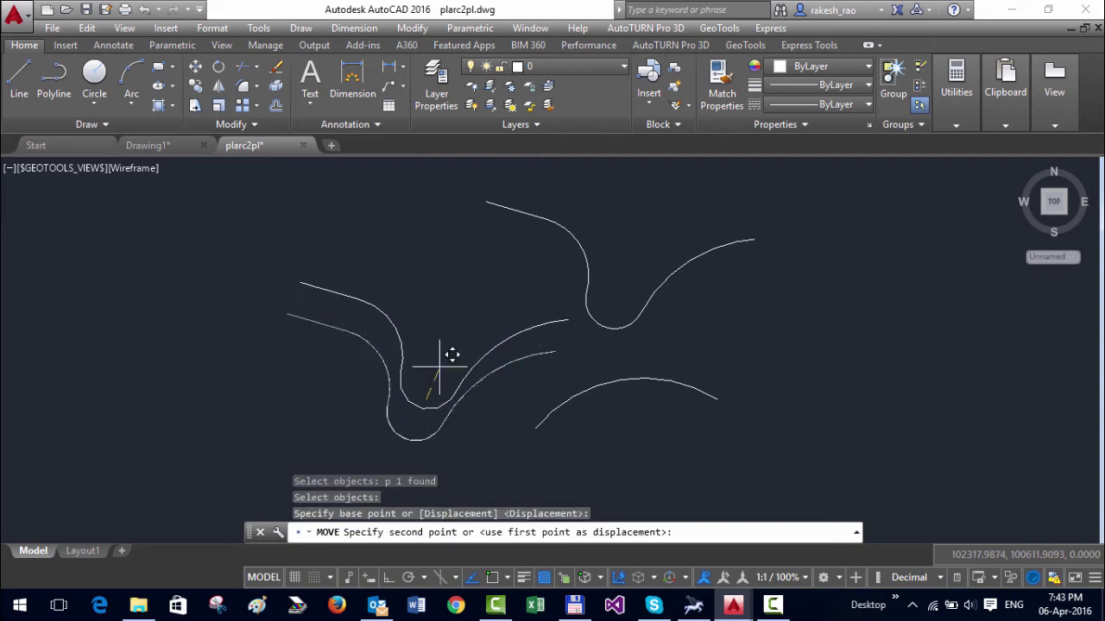
left_click(440, 367)
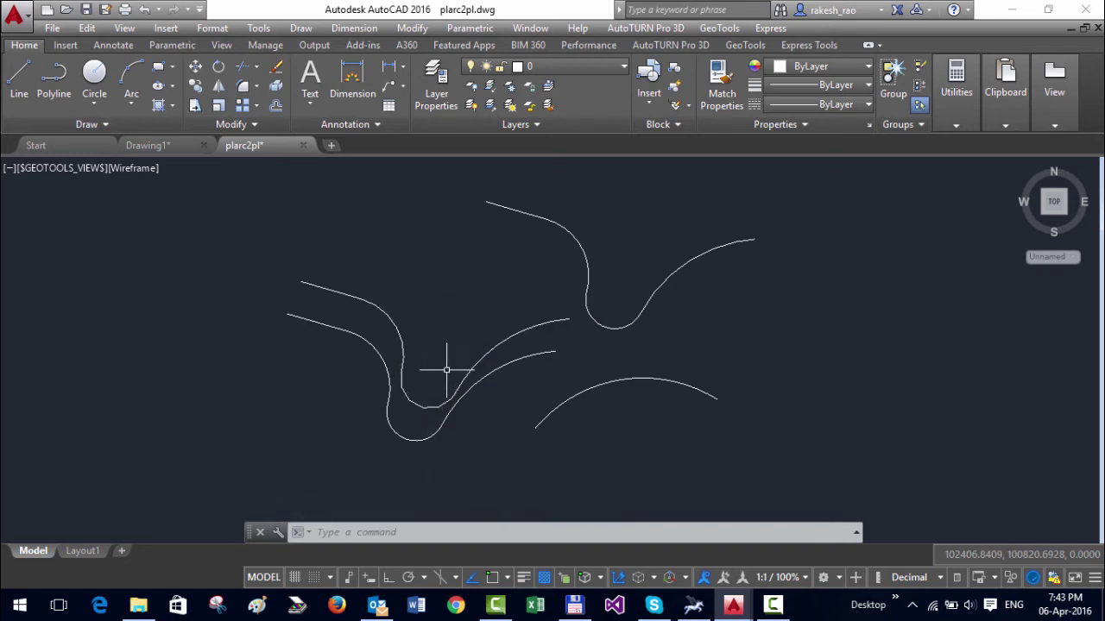
- Select both the original and segmented S-curves and zoom in to compare them
left_click(386, 399)
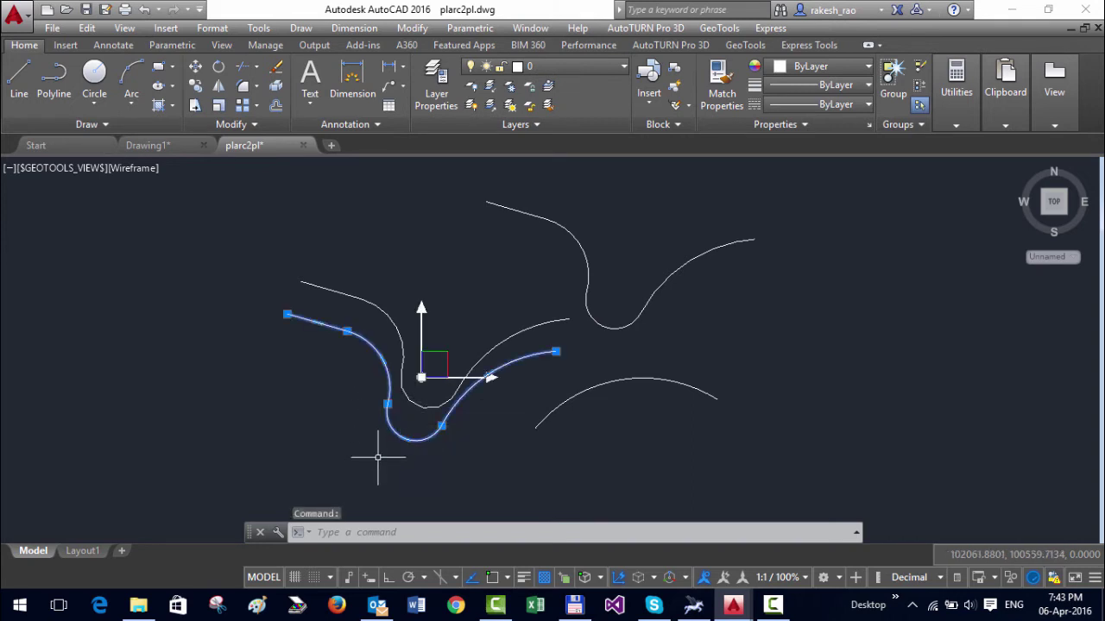
left_click(407, 399)
mouse_move(409, 402)
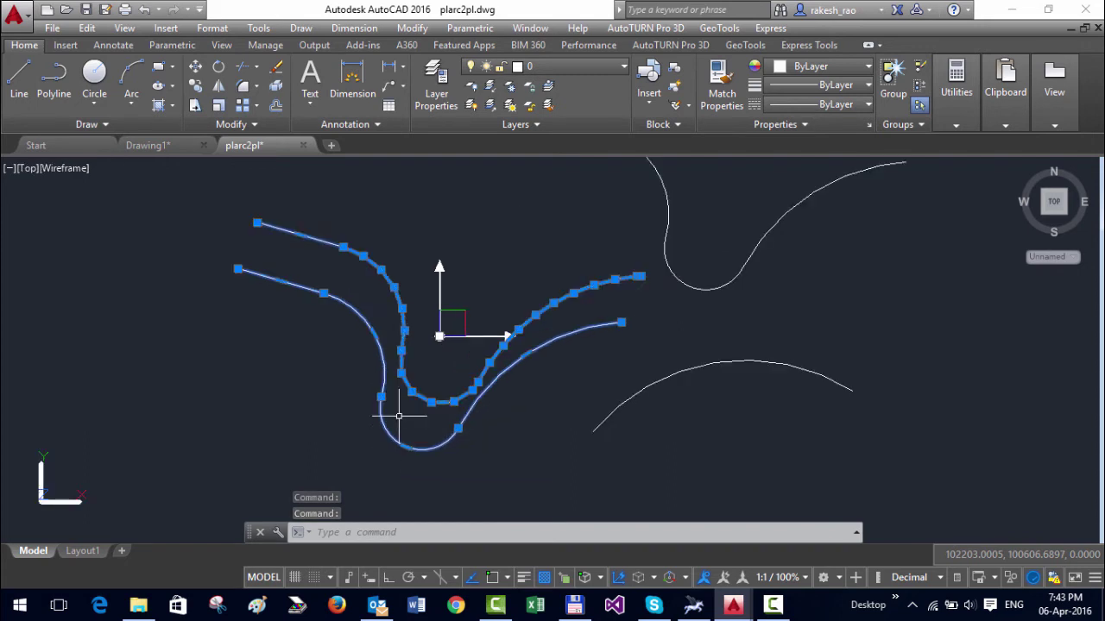
scroll(395, 396, "up", 5)
- Measure between two adjacent vertices with DI and END snaps, confirming 100.0000
key("Escape")
key("Escape")
key("Escape")
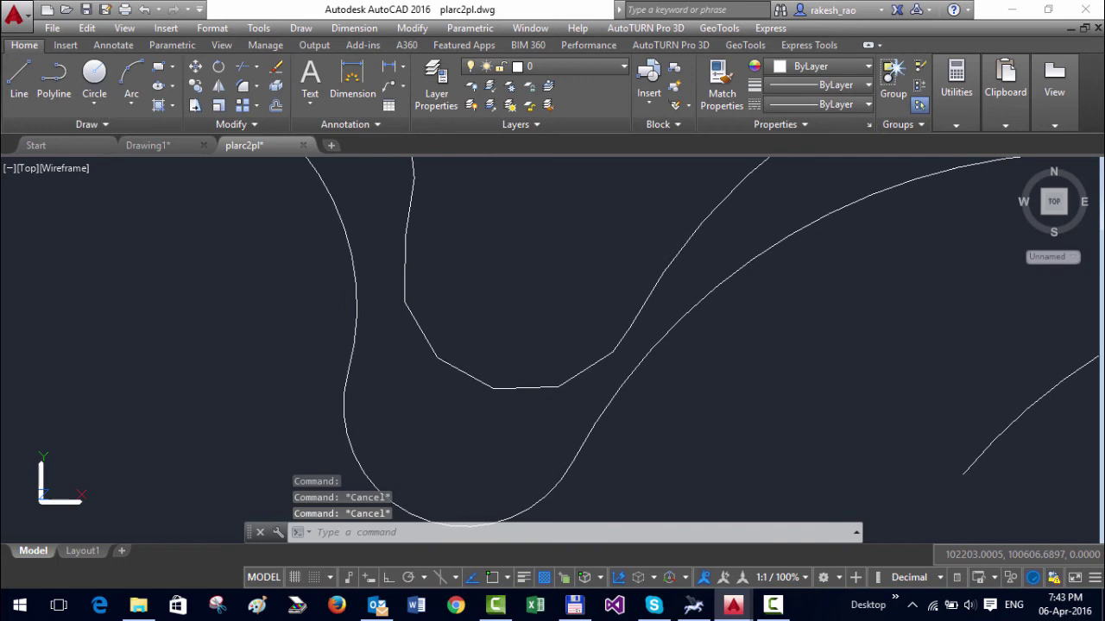
type("di")
key("Return")
type("end")
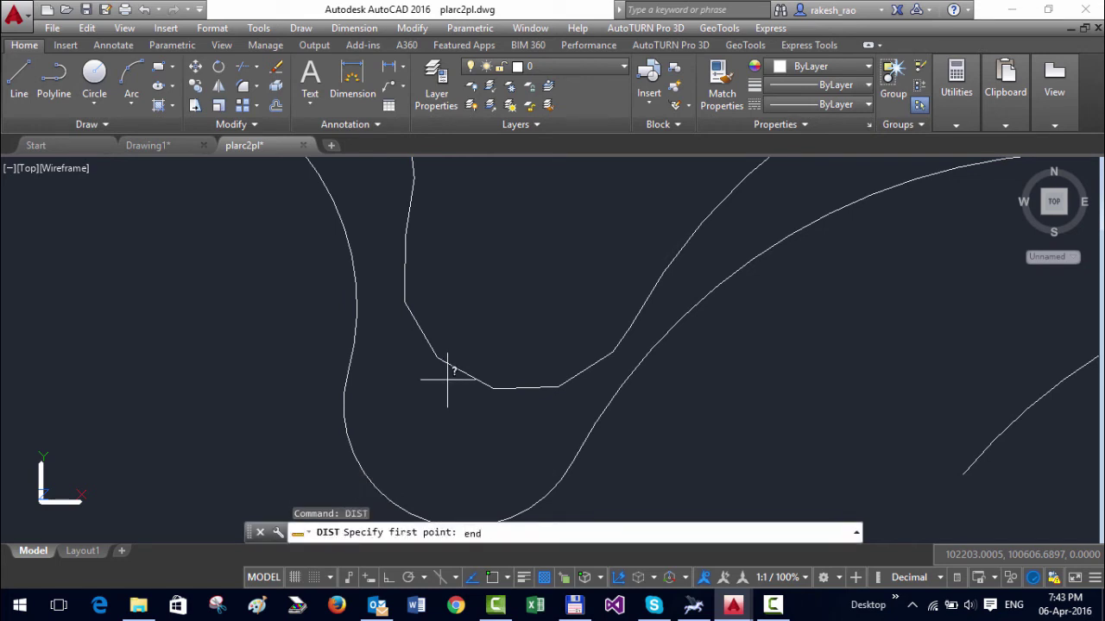
key("Return")
left_click(445, 359)
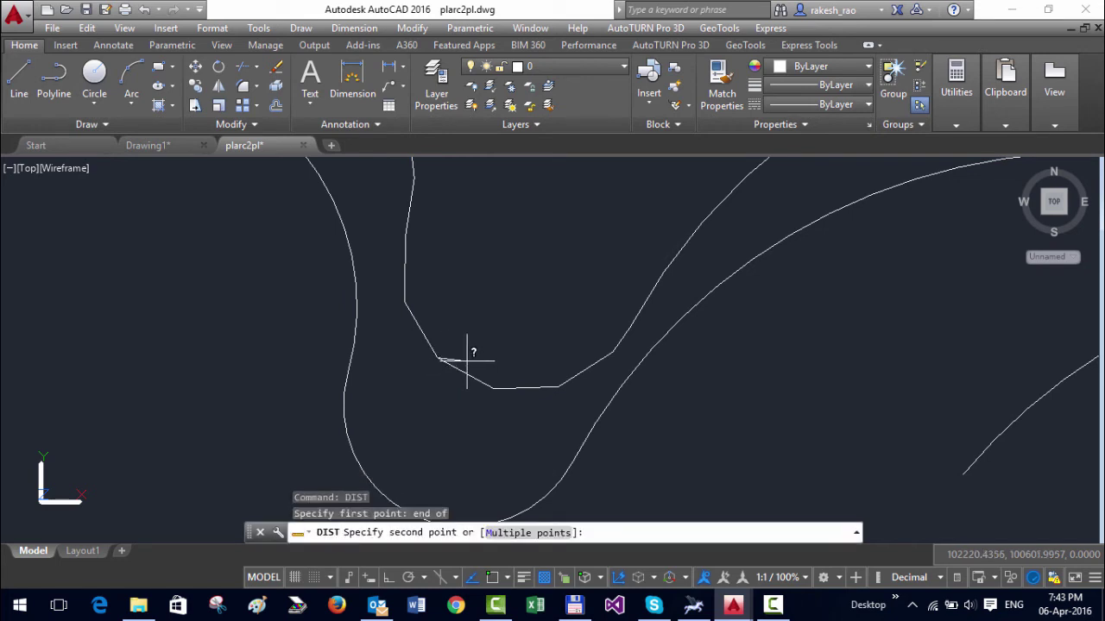
type("end")
key("Return")
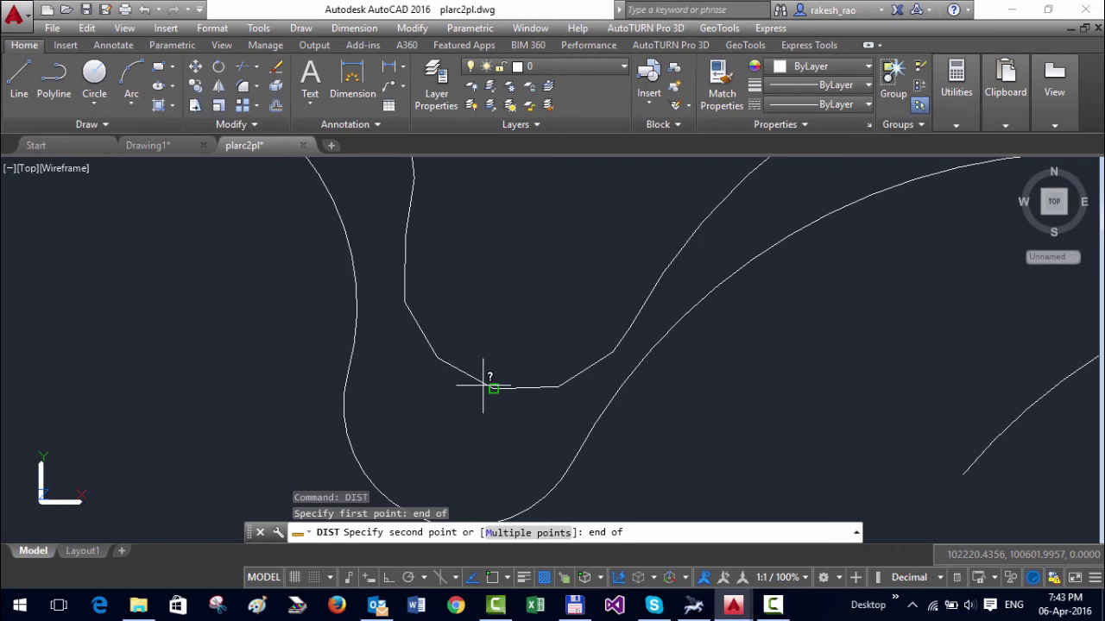
left_click(477, 385)
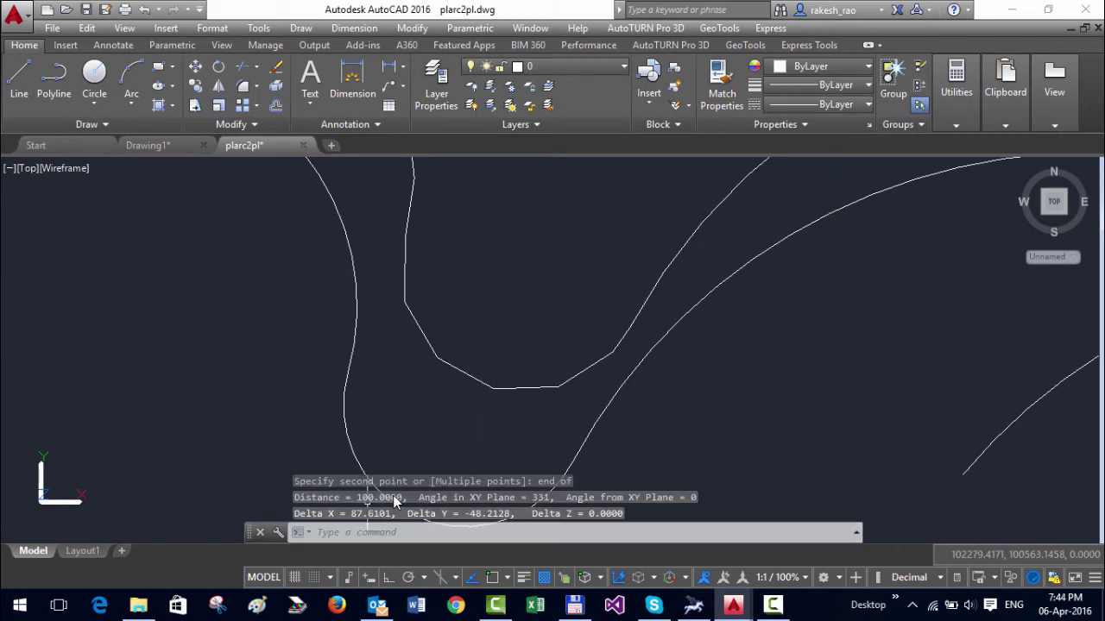
scroll(393, 495, "down", 5)
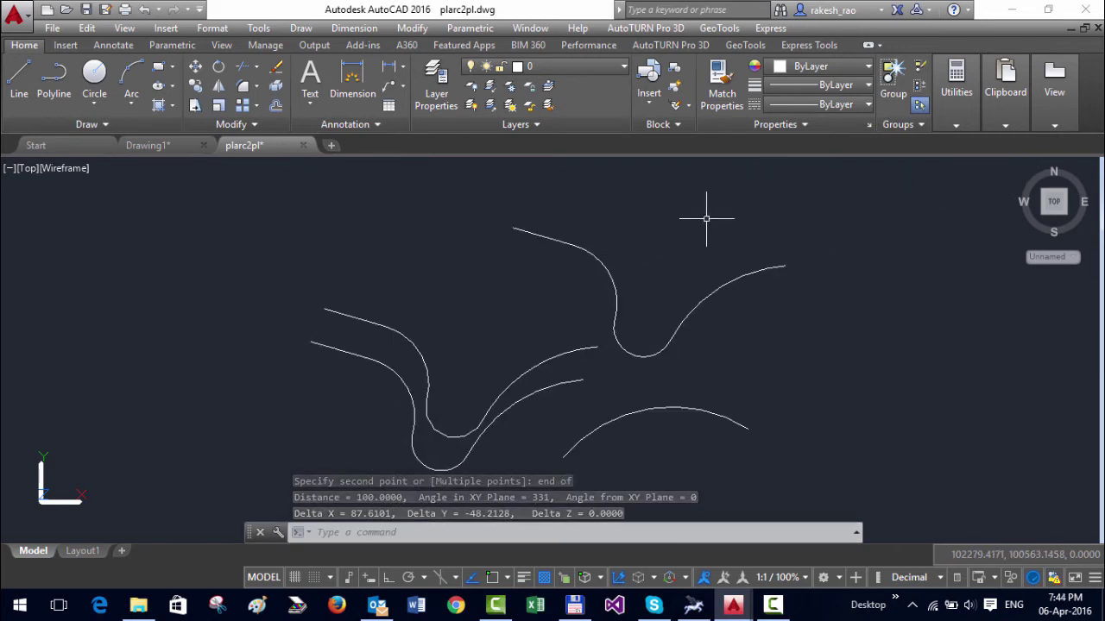
key("Escape")
key("Escape")
key("Escape")
left_click(719, 27)
mouse_move(740, 77)
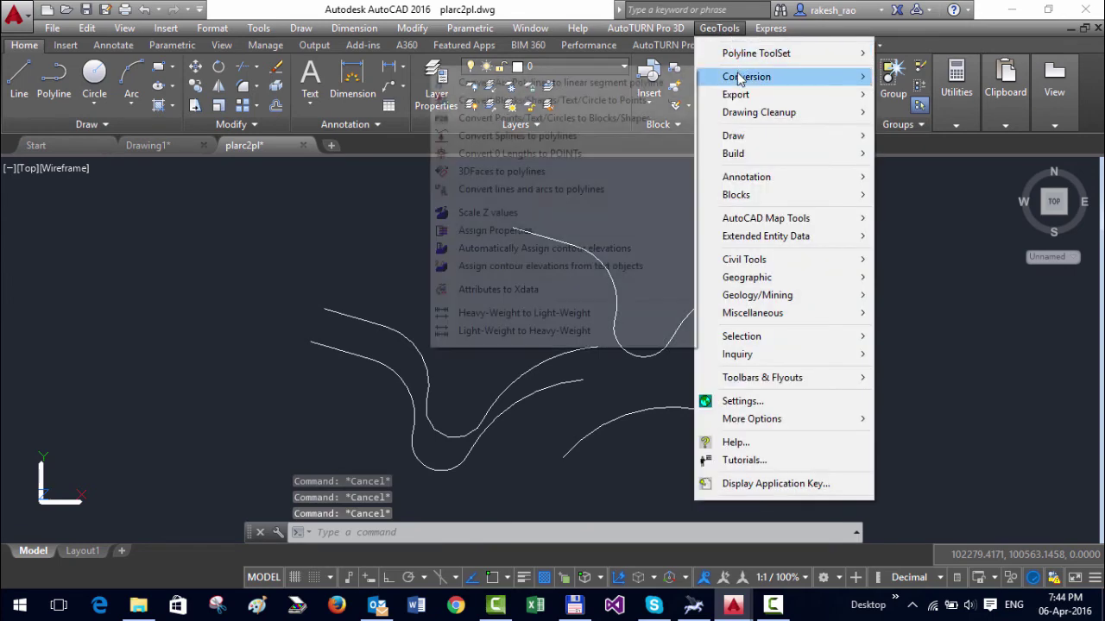
left_click(552, 83)
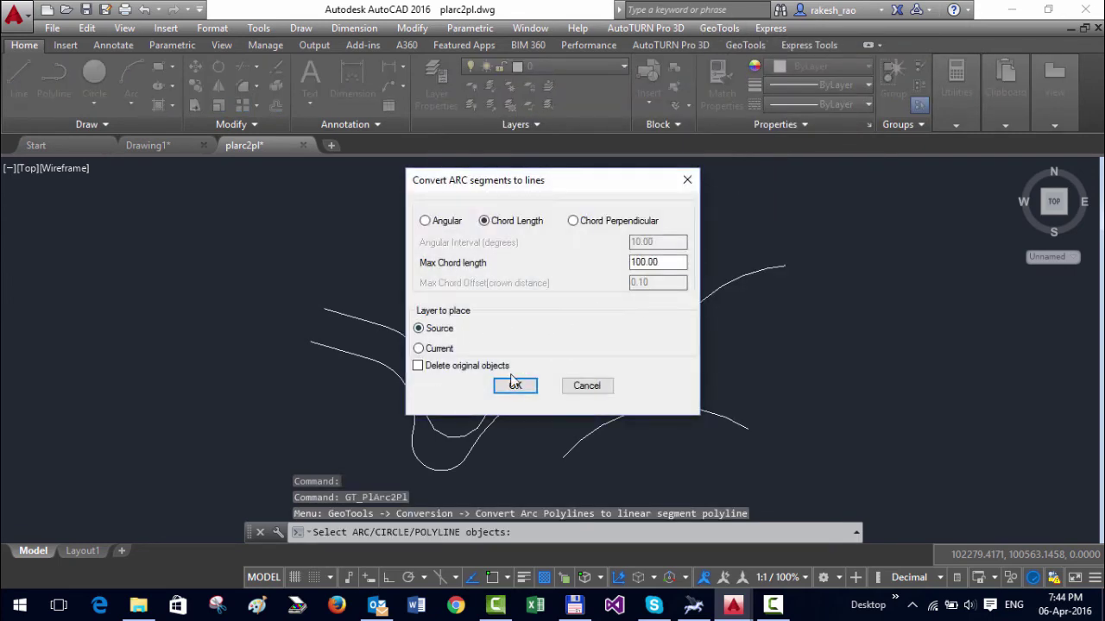
left_click(587, 386)
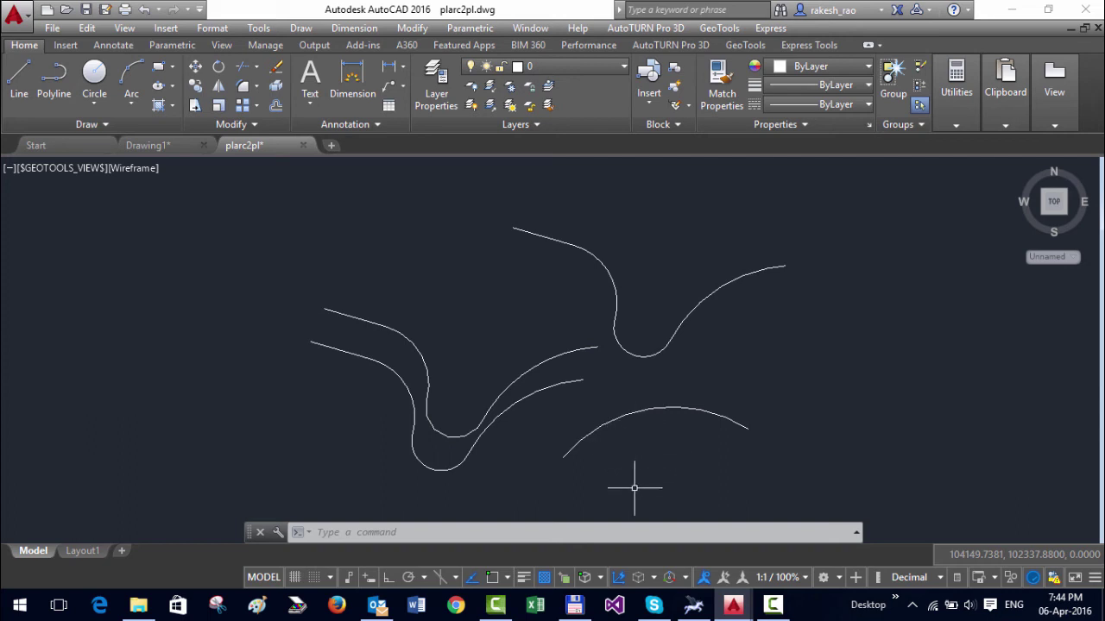
left_click(706, 28)
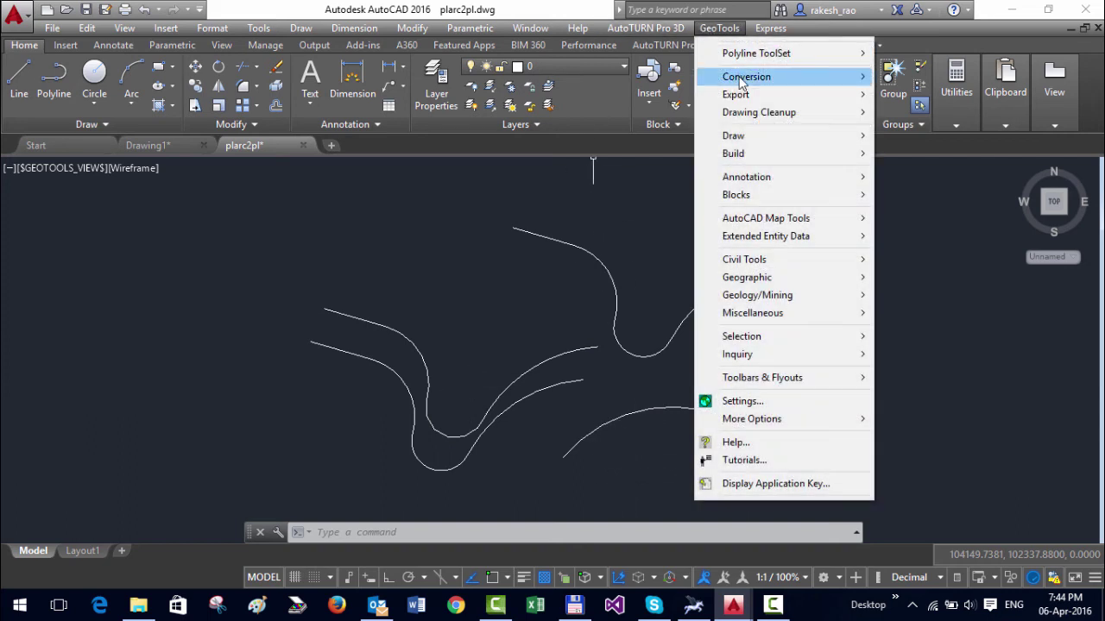
mouse_move(708, 76)
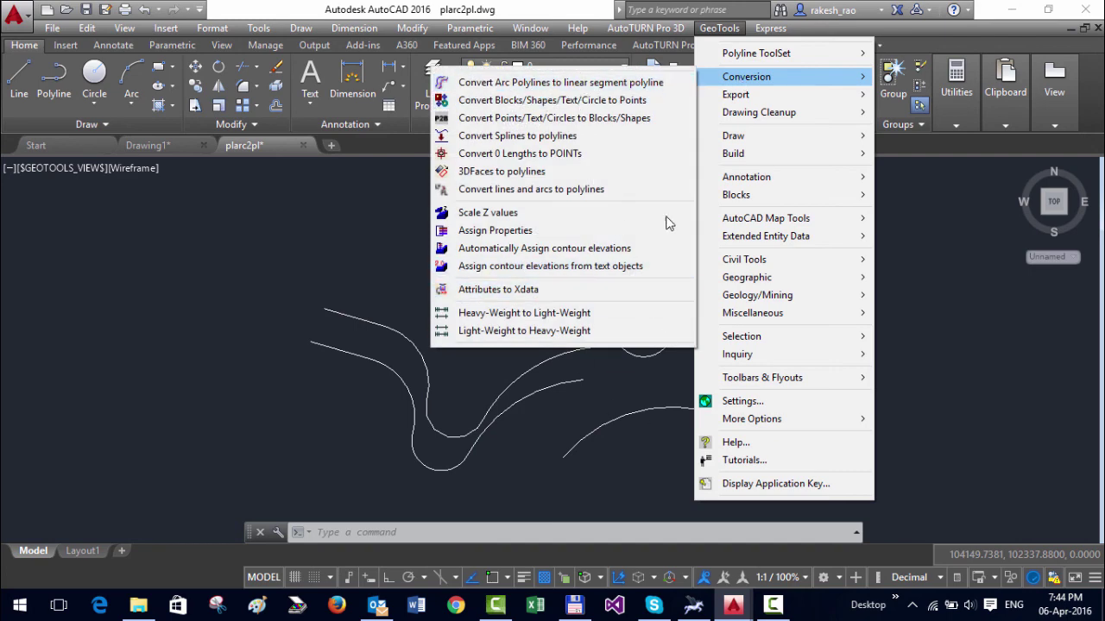
left_click(516, 426)
left_click(513, 421)
left_click(476, 463)
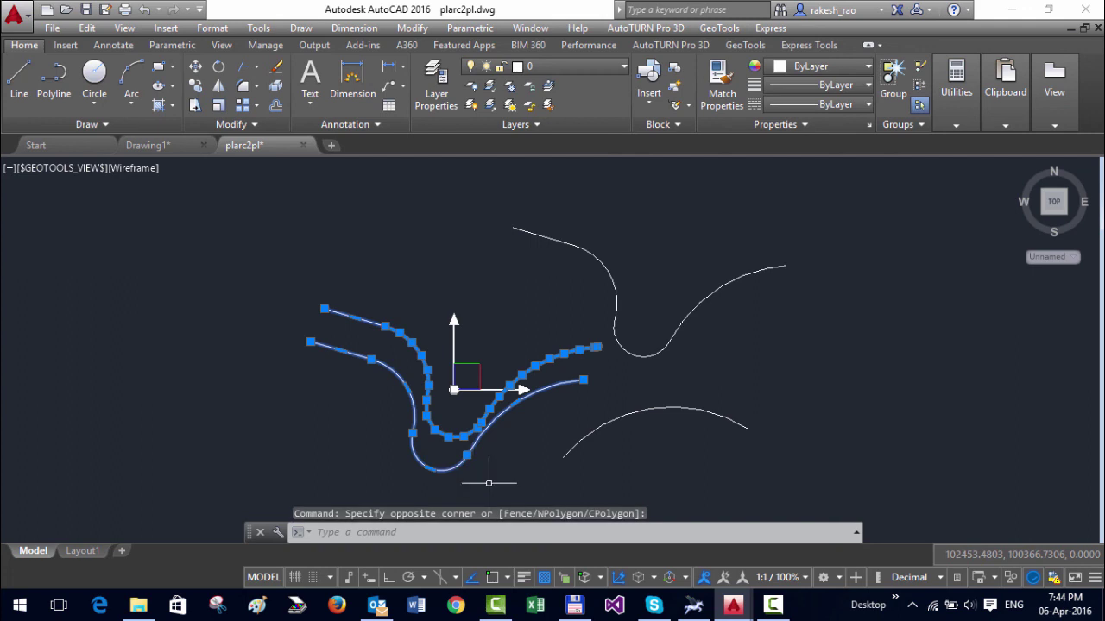
key("Escape")
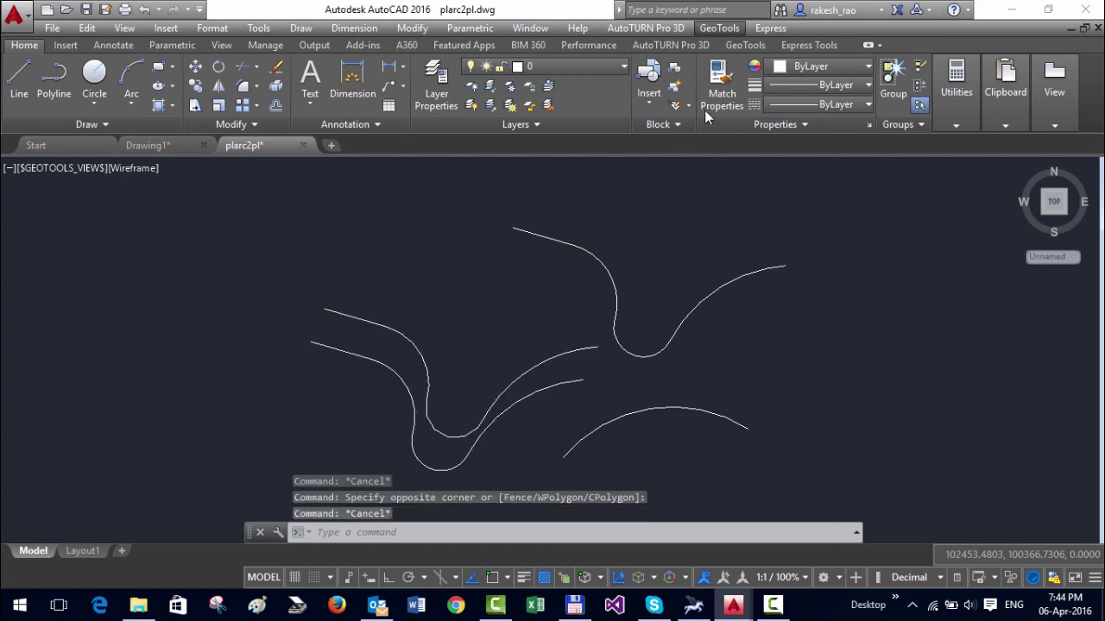